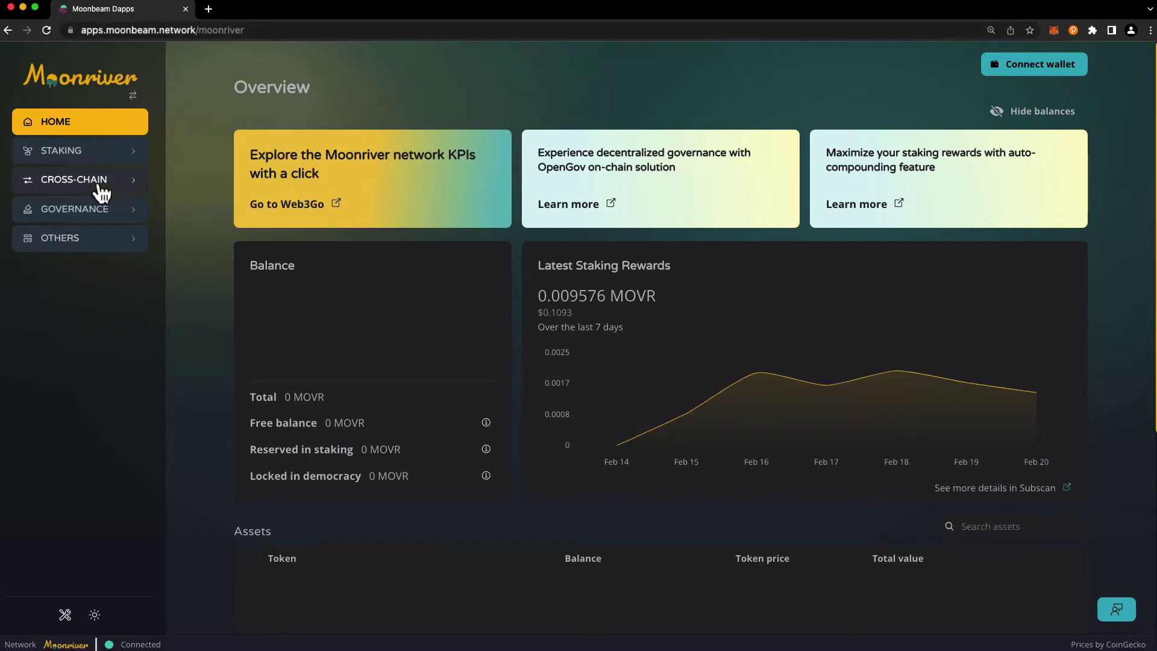
Open the Parachain Bridges page and connect MetaMask to the site with Account 5 selected.
click(85, 192)
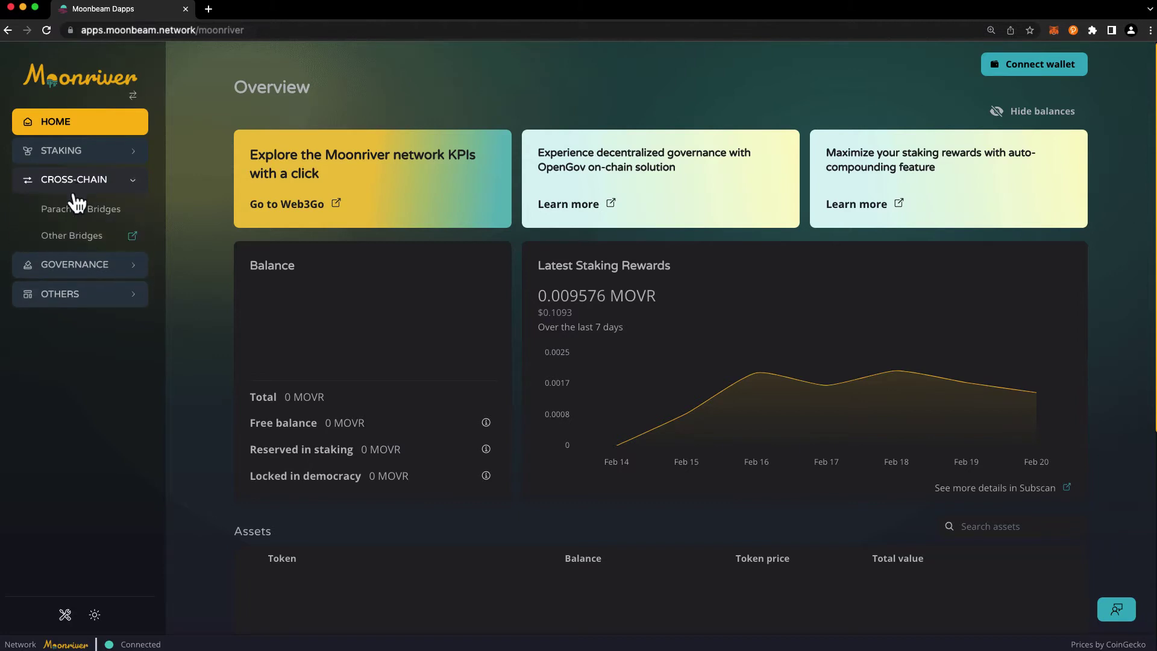
click(78, 211)
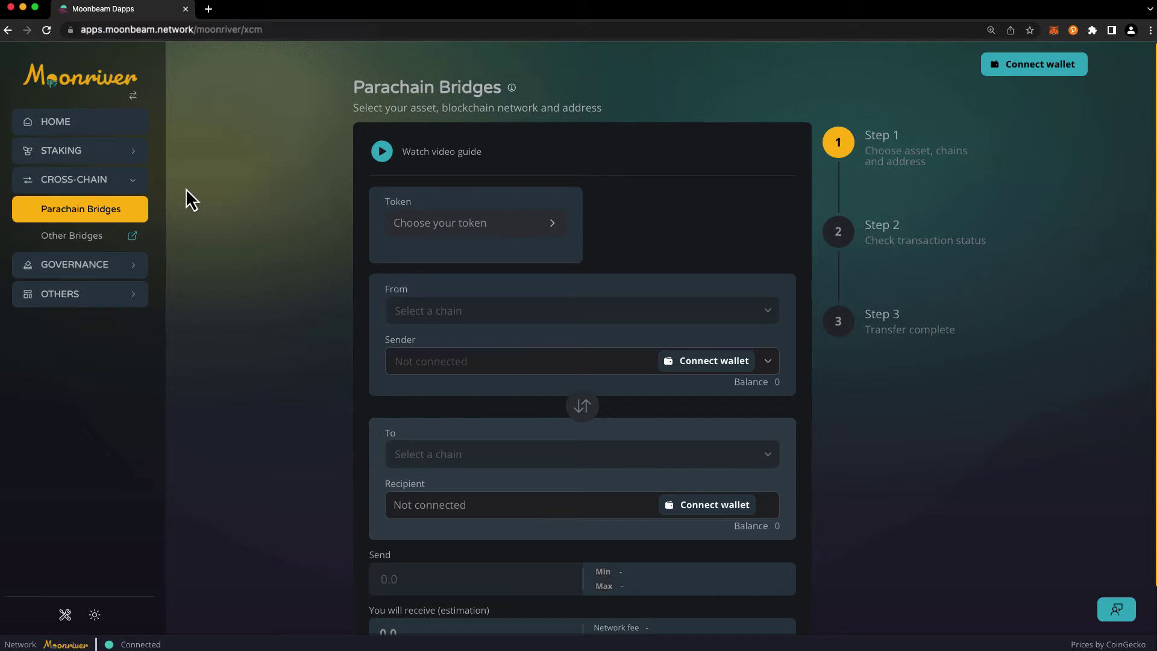
click(1040, 72)
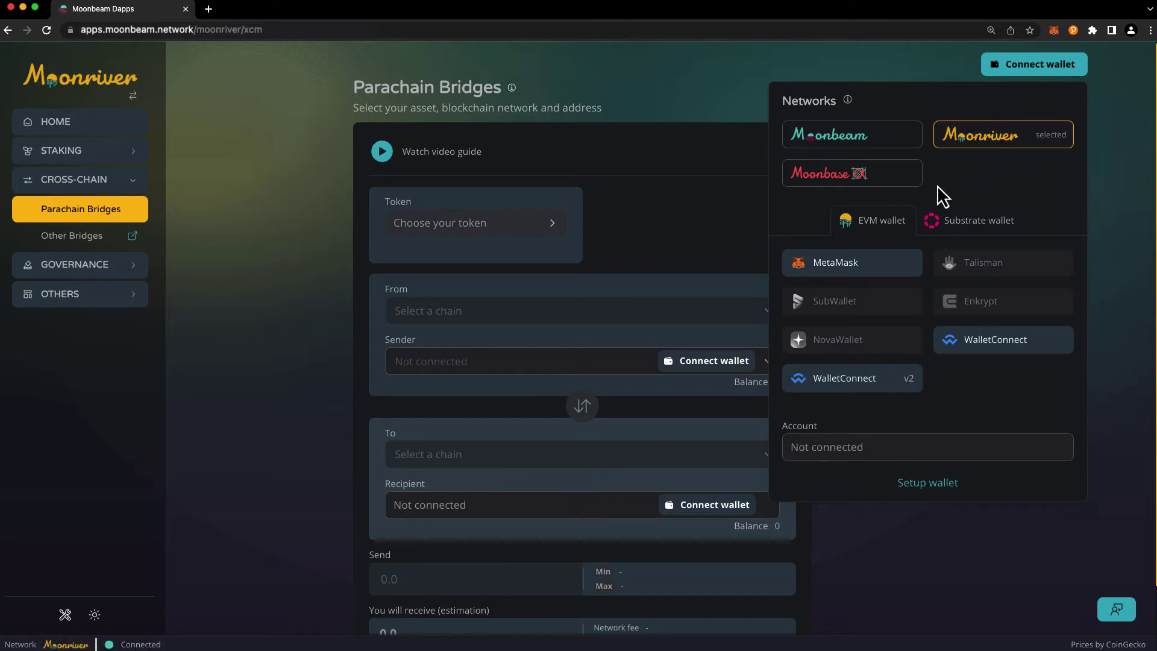
click(863, 266)
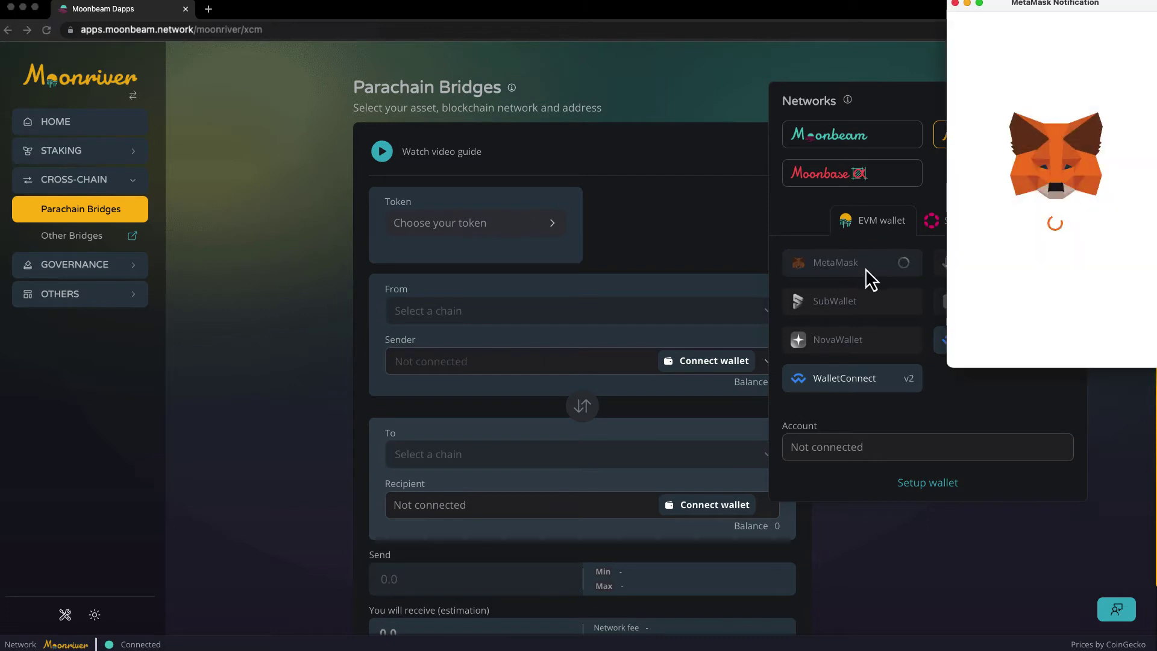
scroll(1106, 240, down, 3)
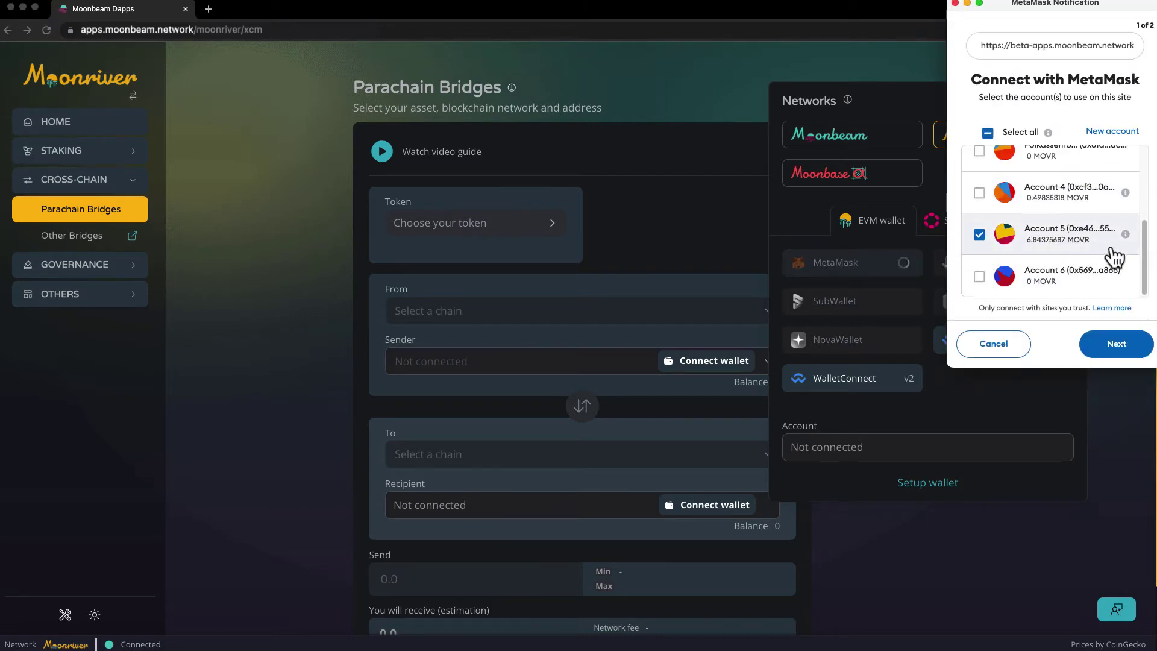
click(1122, 350)
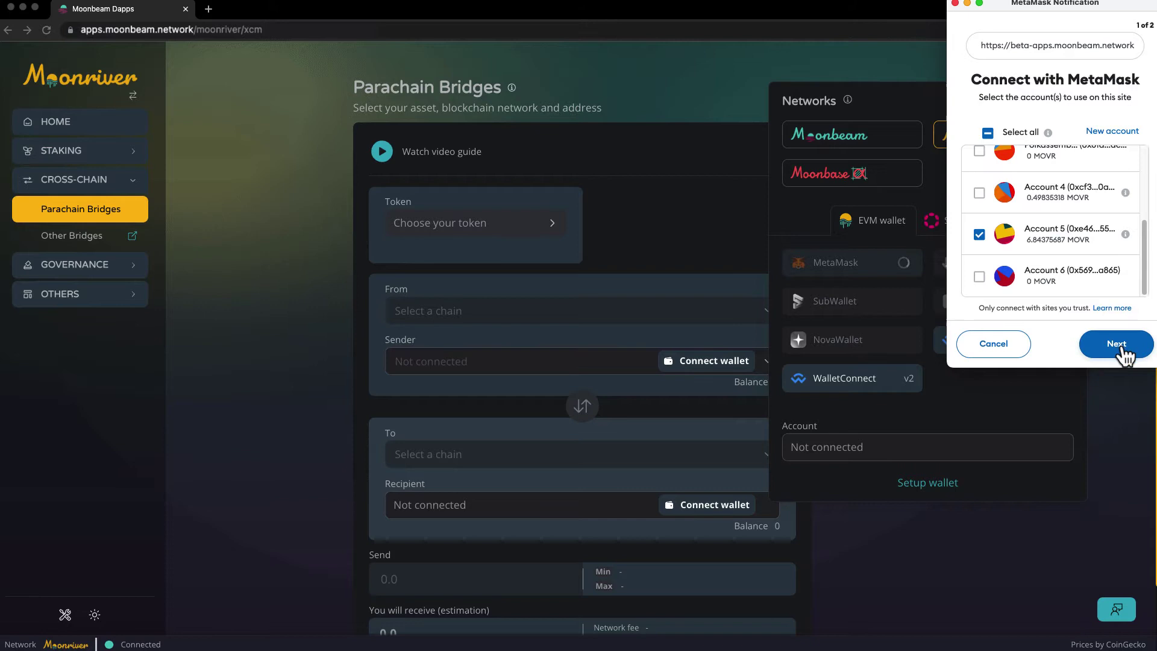
click(1122, 348)
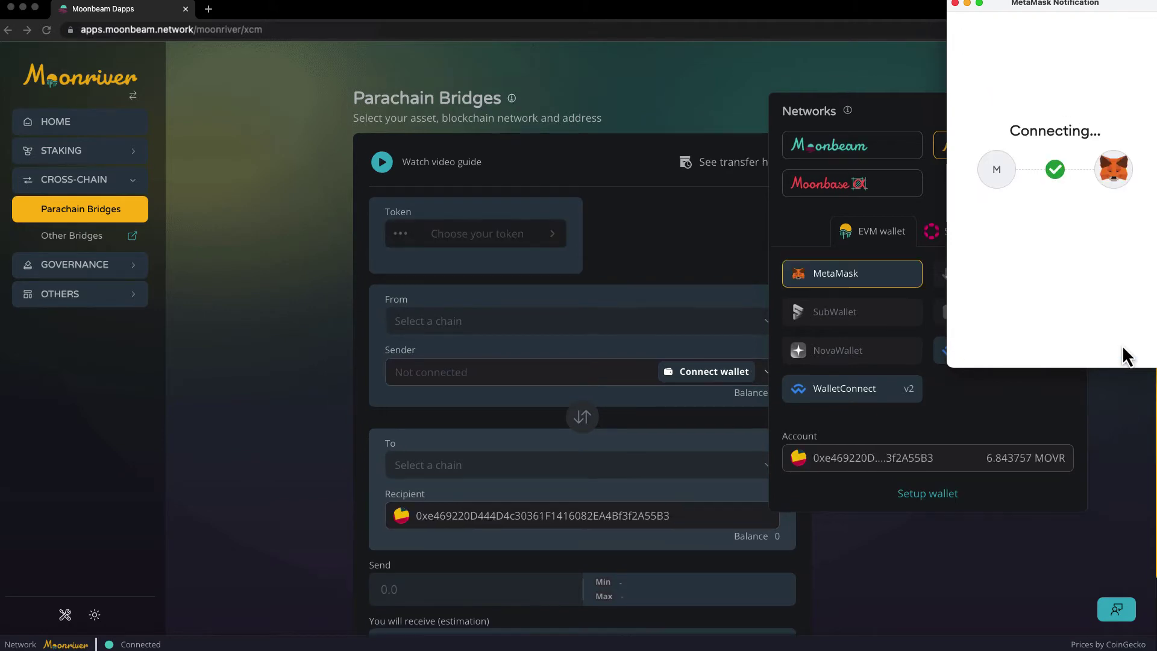
click(310, 263)
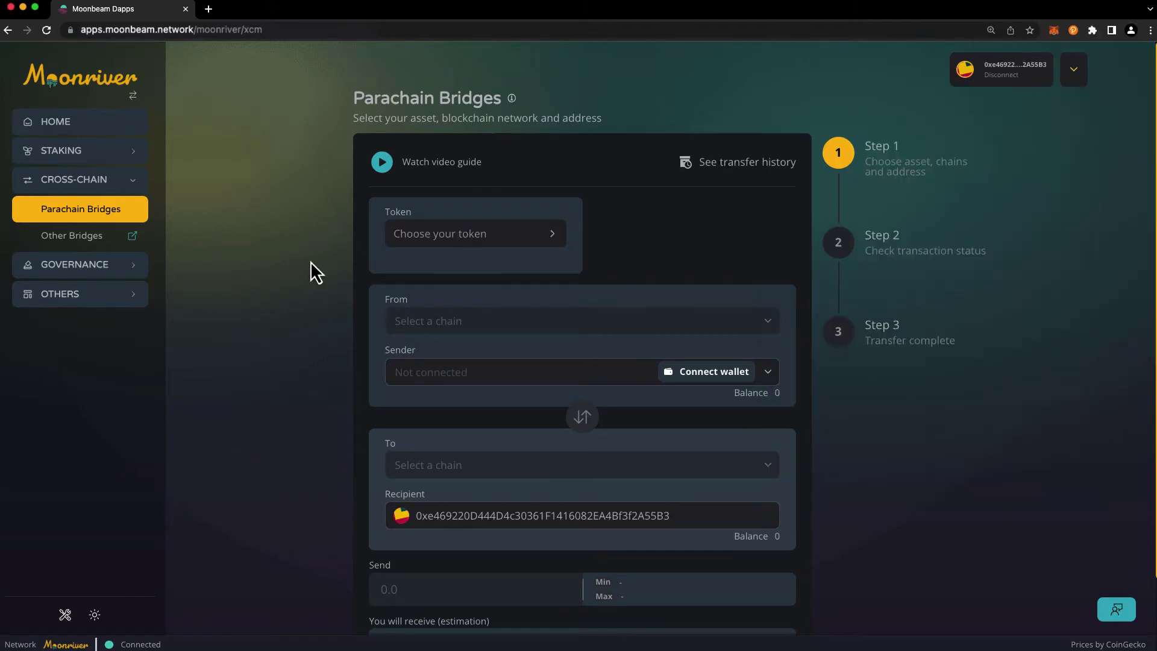
Choose KSM as the token for the cross-chain transfer.
click(444, 236)
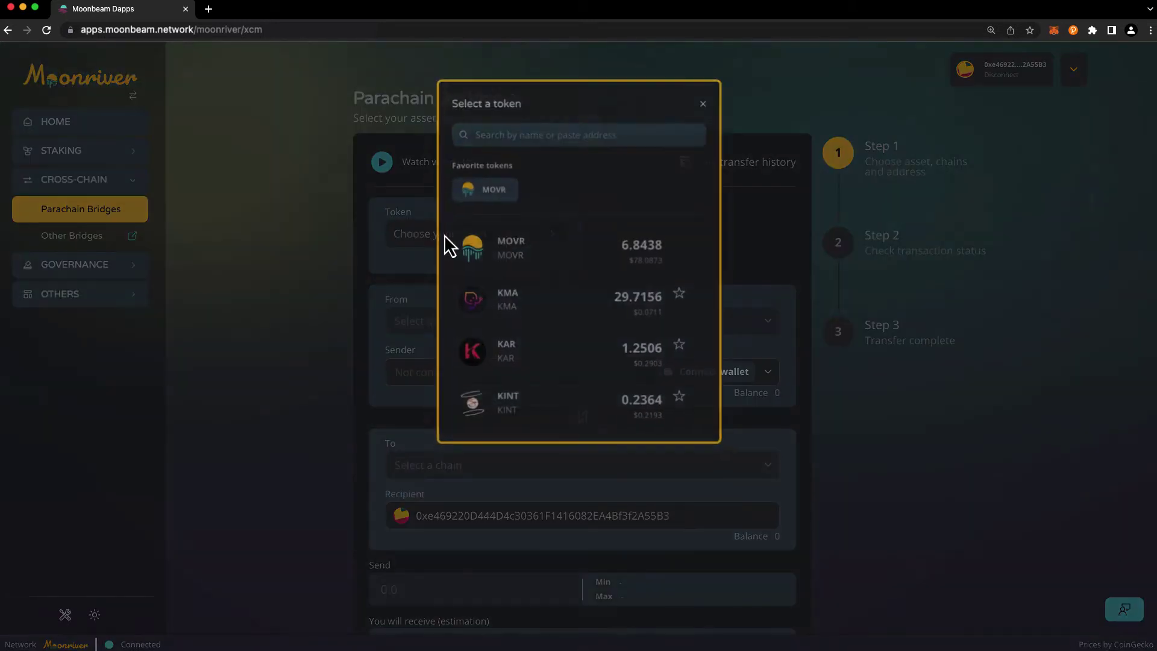
scroll(514, 297, down, 4)
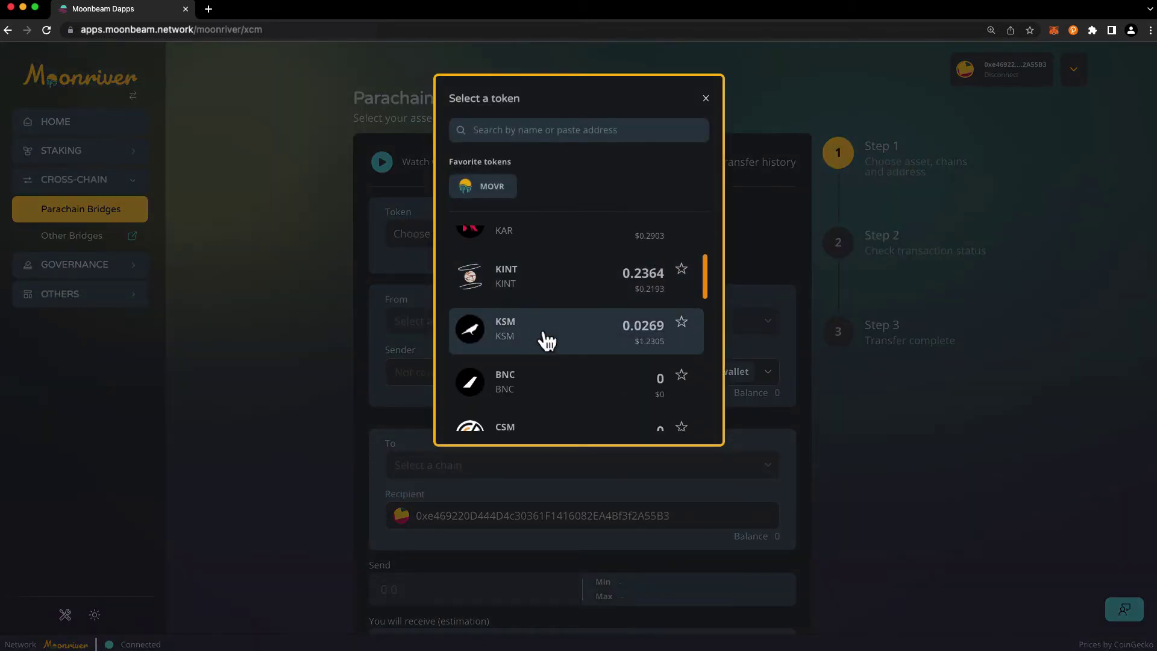
click(547, 341)
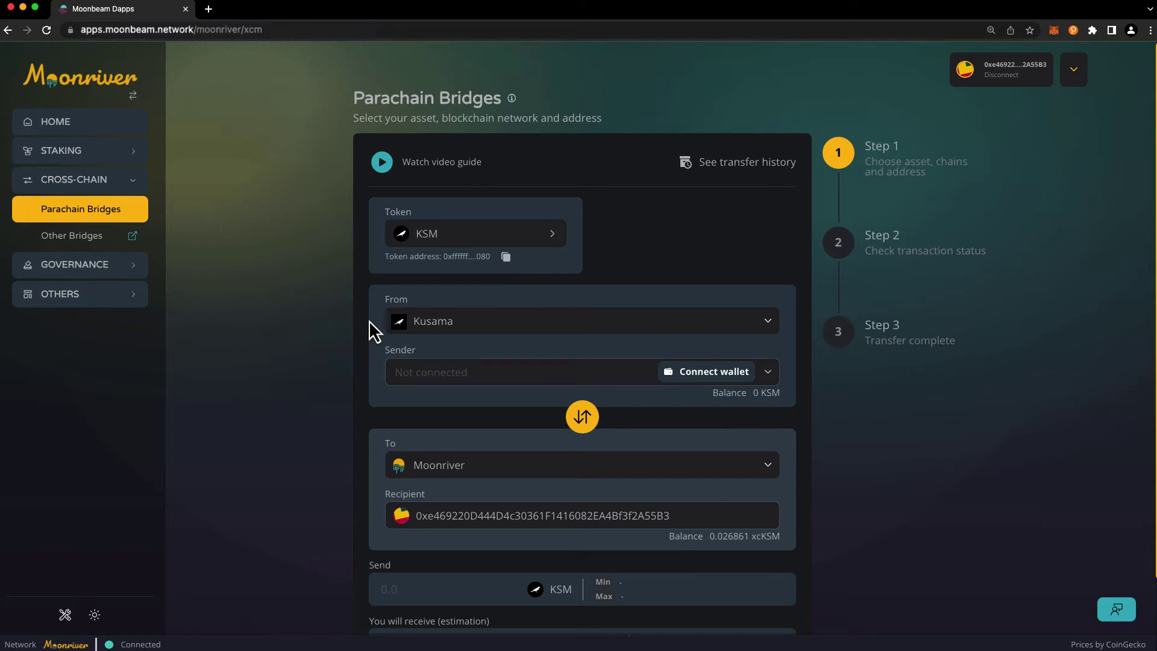
Connect the Polkadot wallet as the Kusama sender and check its available accounts, keeping DEV selected.
click(699, 379)
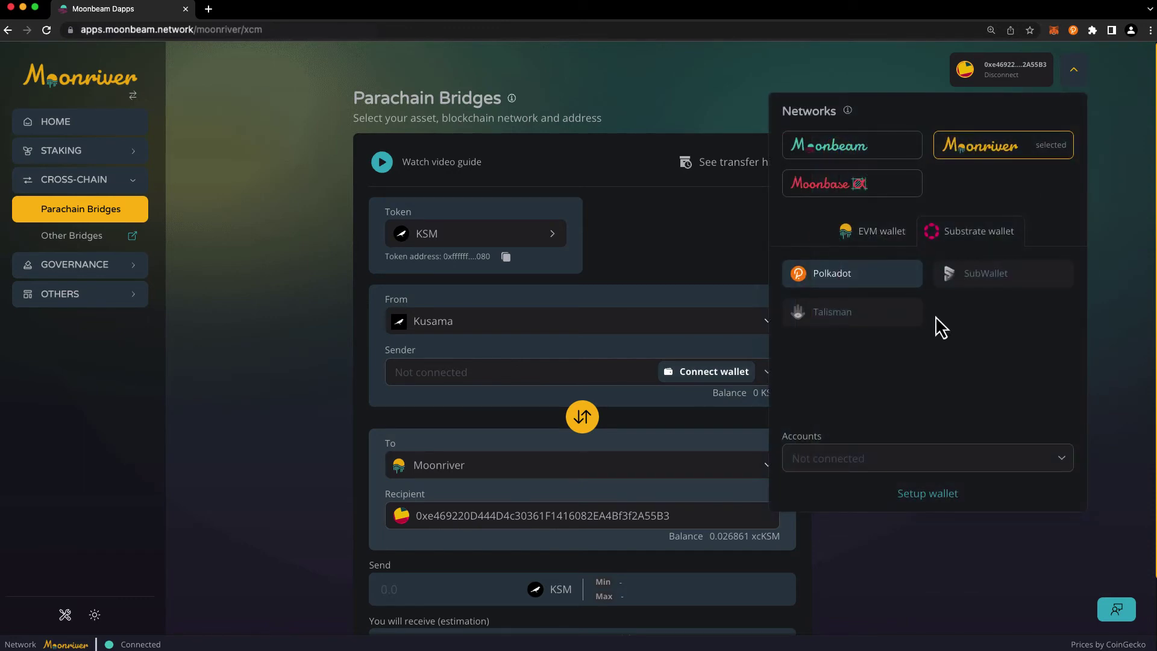
click(849, 279)
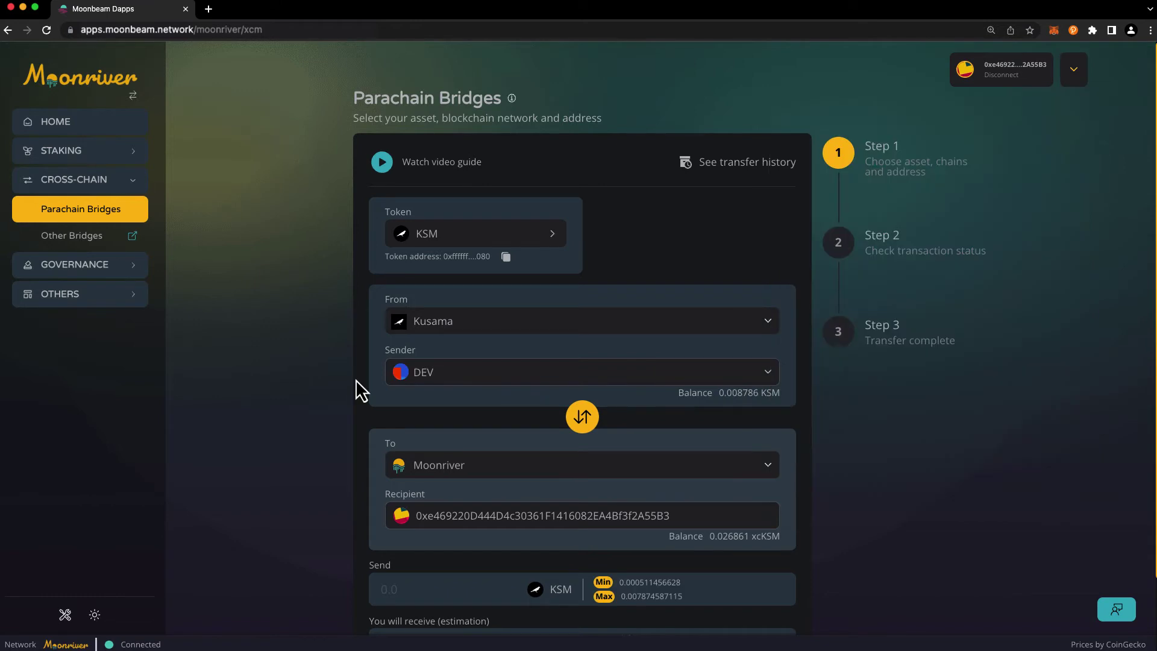
click(408, 379)
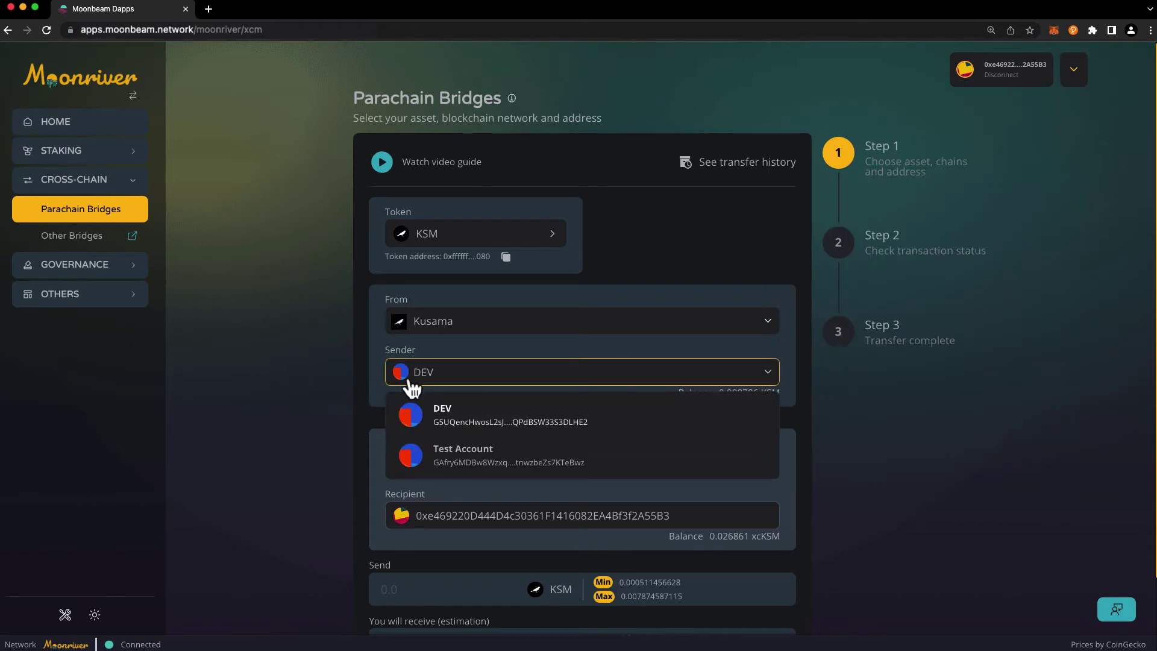
click(369, 375)
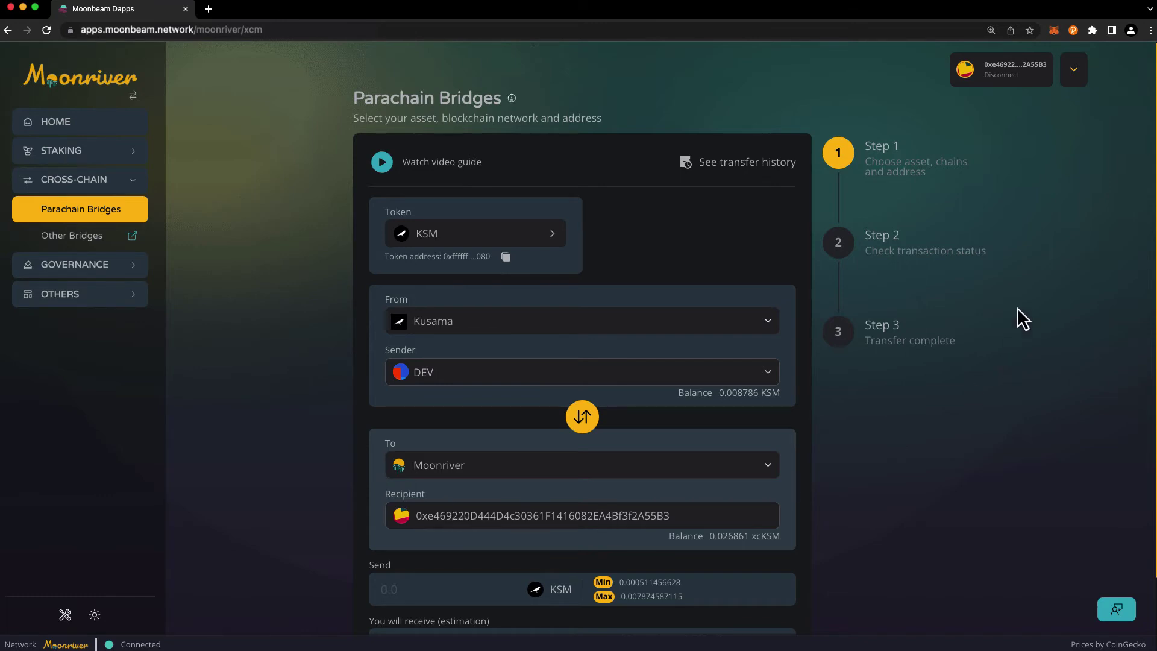
Switch MetaMask to Account 4 and connect it to the site as the recipient.
click(1053, 30)
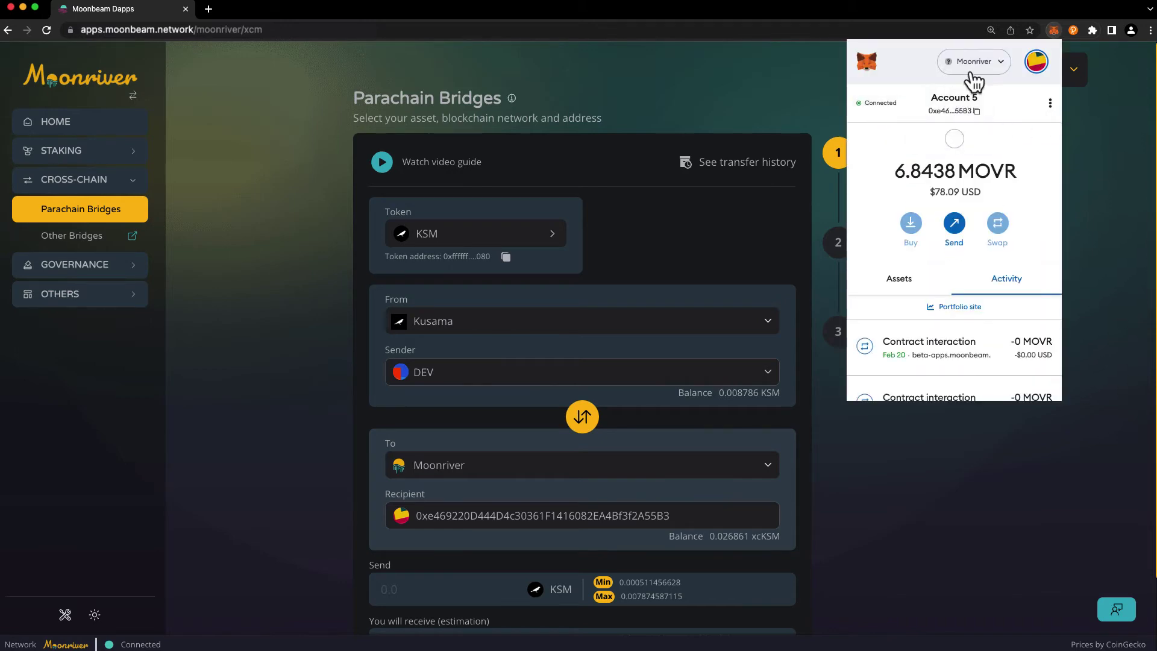
click(1035, 62)
scroll(988, 159, down, 3)
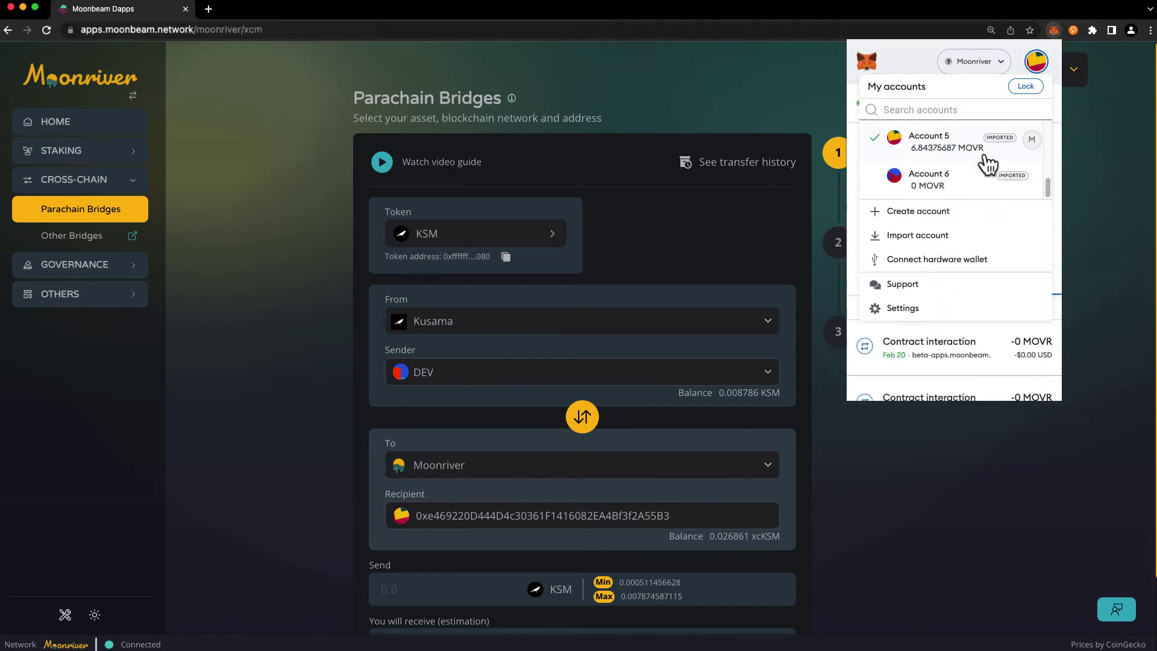
click(976, 160)
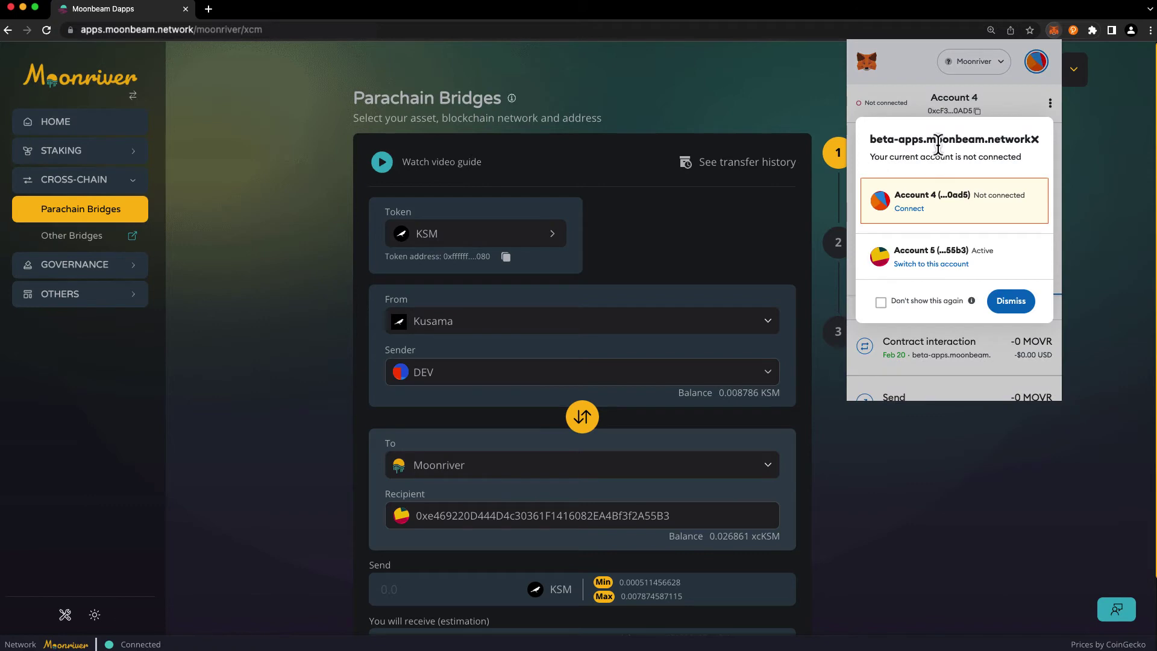
click(909, 209)
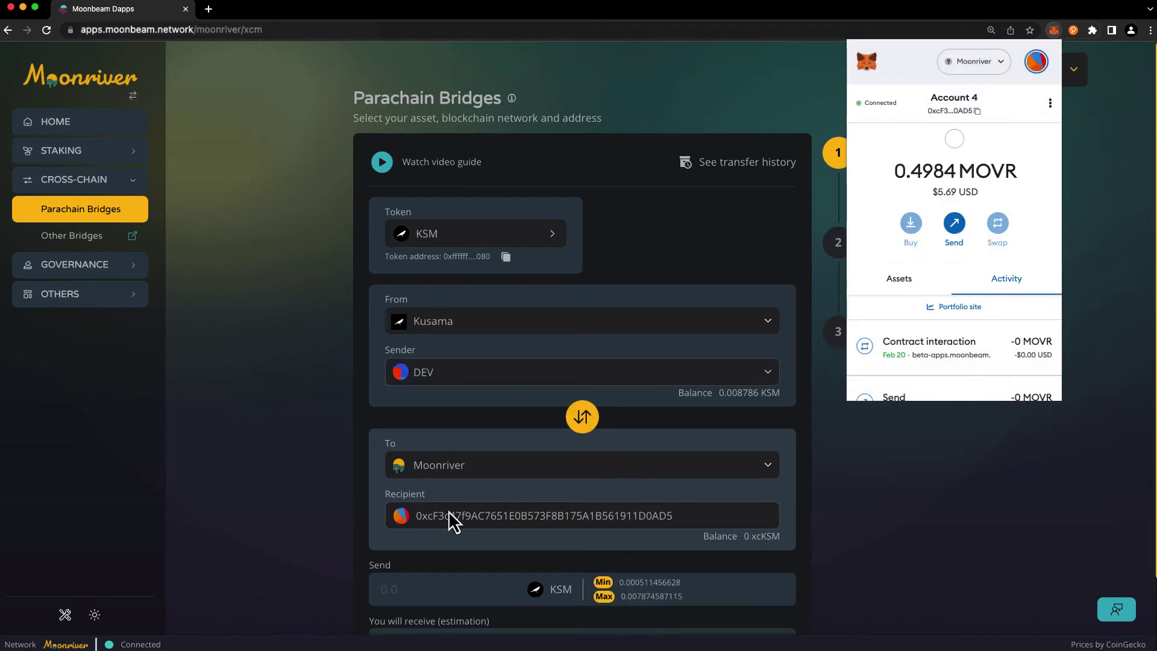
Switch MetaMask back to Account 5 as the recipient and close the wallet.
click(1036, 60)
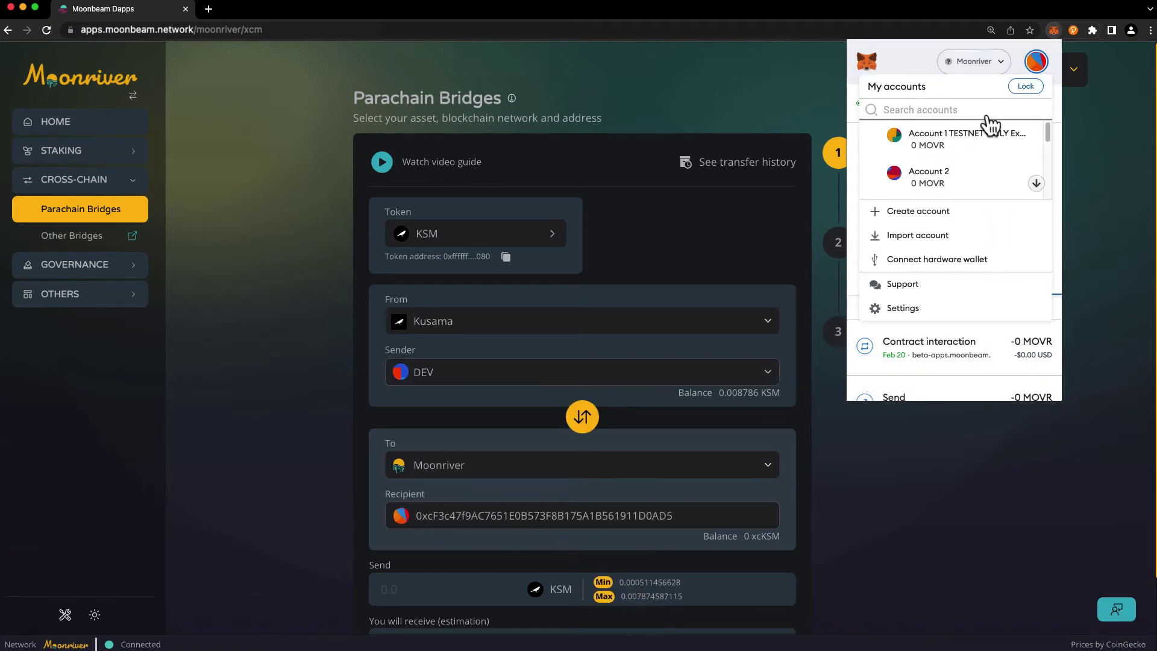
scroll(970, 158, down, 3)
click(948, 160)
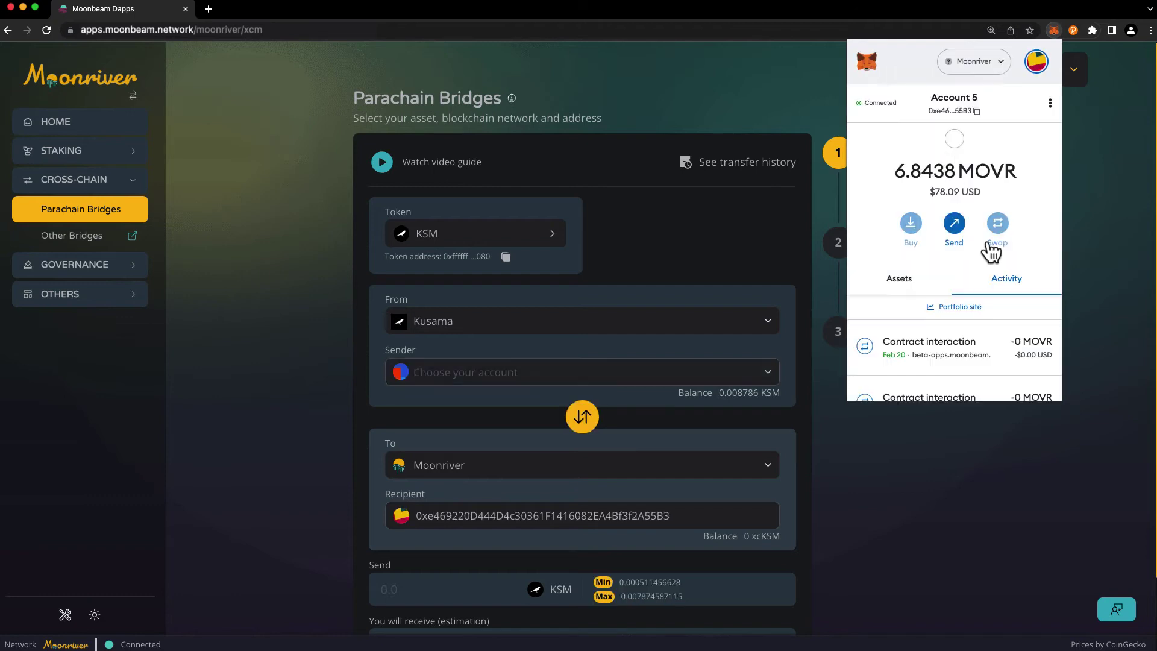
click(1011, 498)
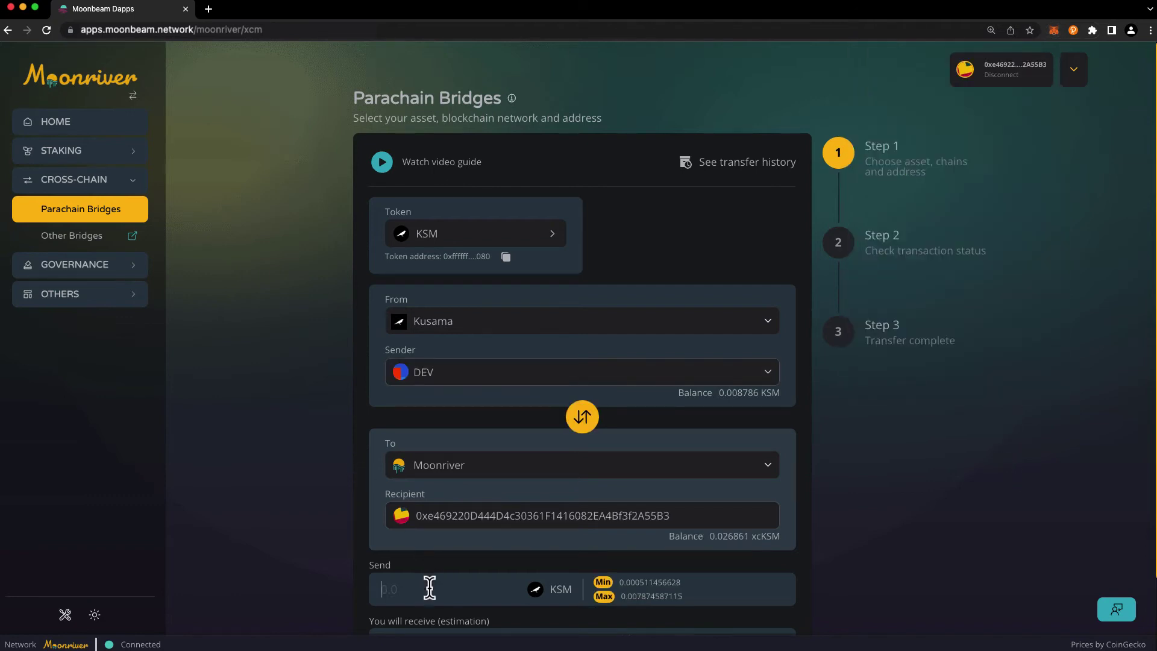
Send the maximum amount, 0.007874587115 KSM, from Kusama to Moonriver, entering the account password to sign the transaction.
scroll(429, 588, down, 2)
scroll(416, 566, down, 2)
click(400, 503)
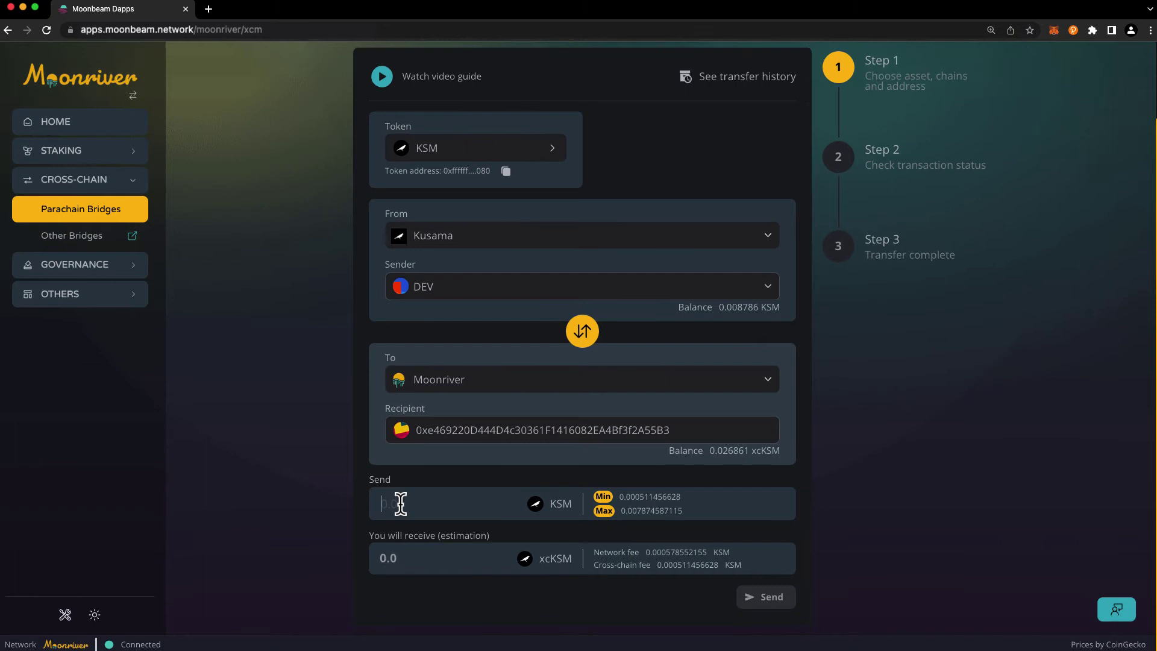
click(604, 512)
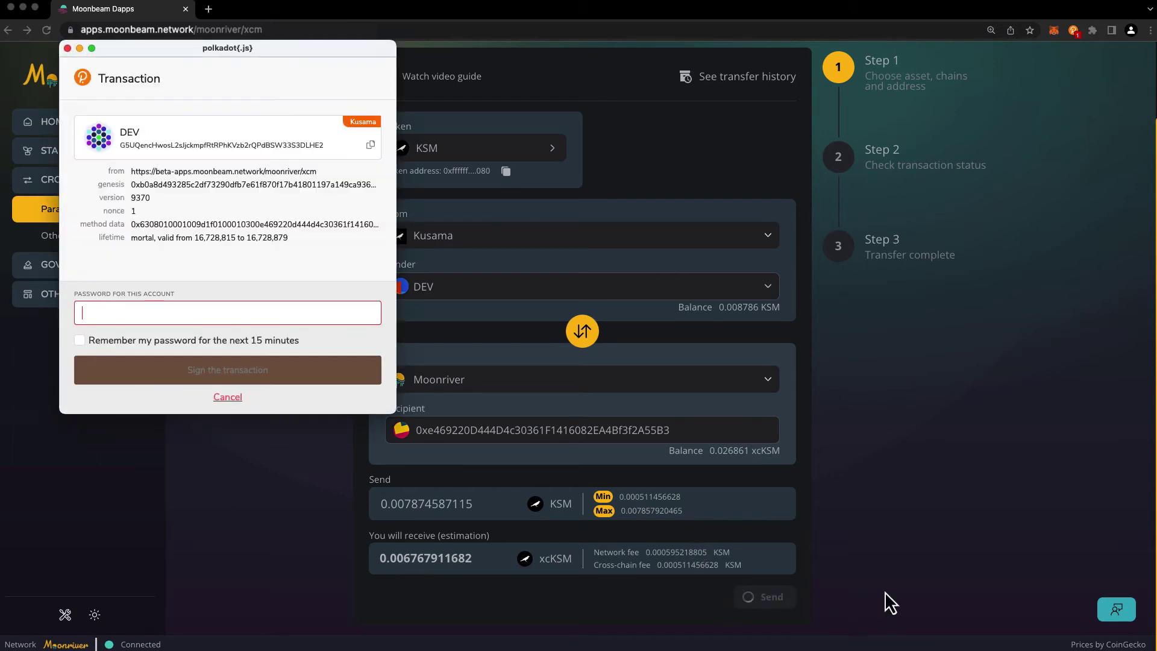
text(••••••••••)
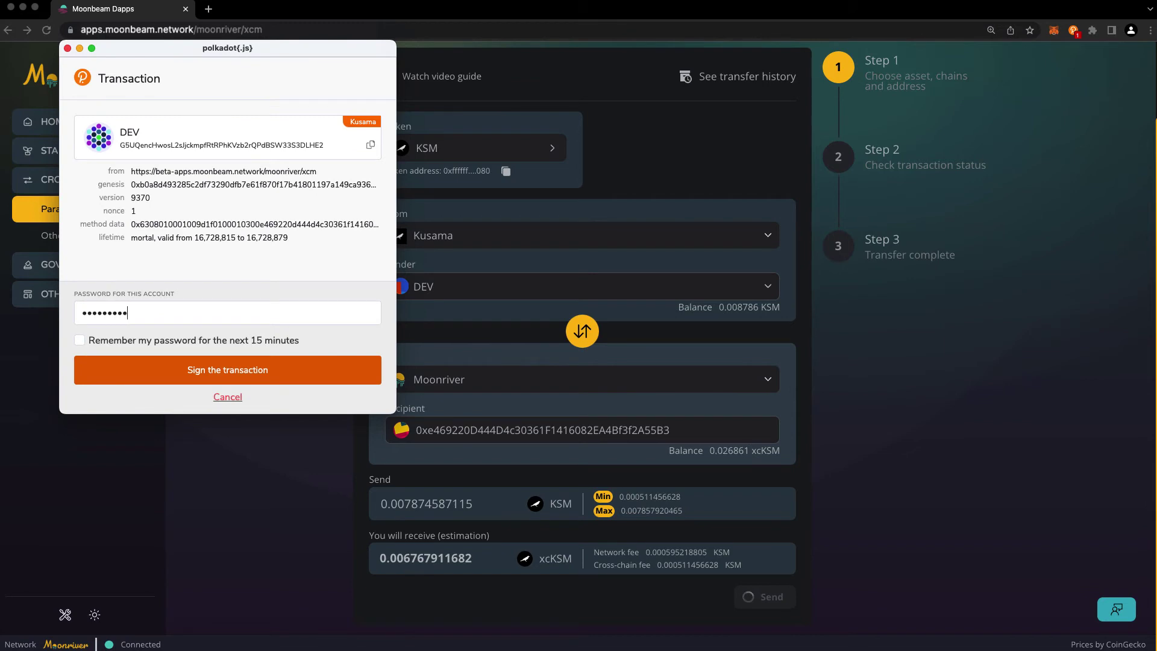
click(209, 373)
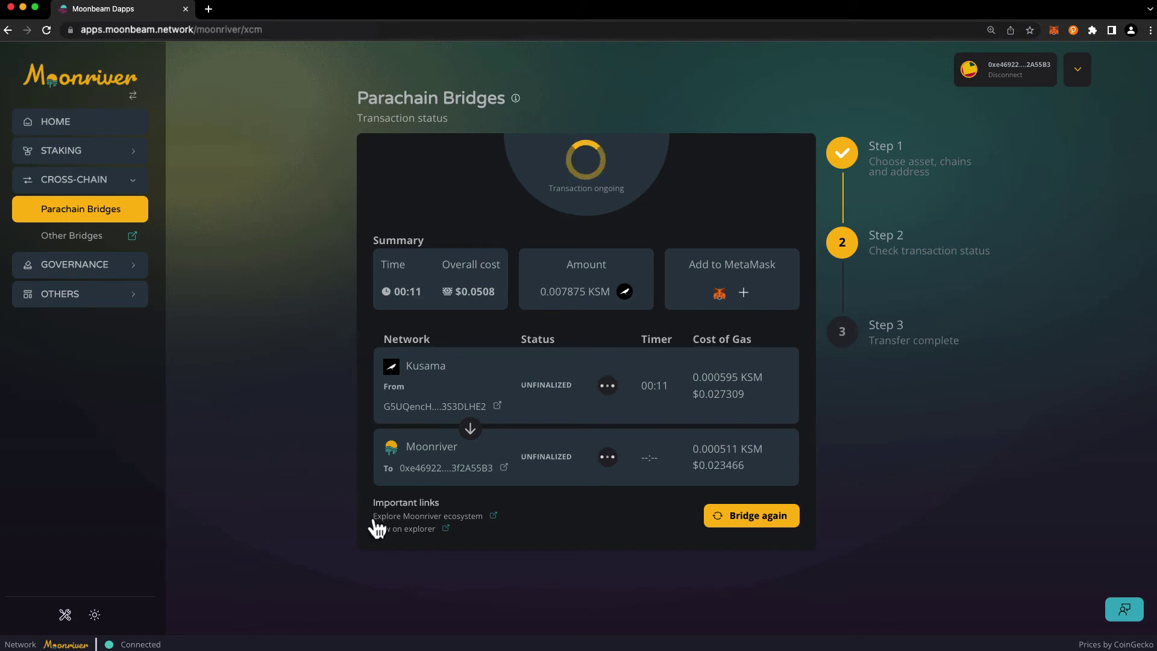
View the transfer's XCM timeline on the external Polkaholic explorer and return to the Moonbeam transaction status.
click(390, 532)
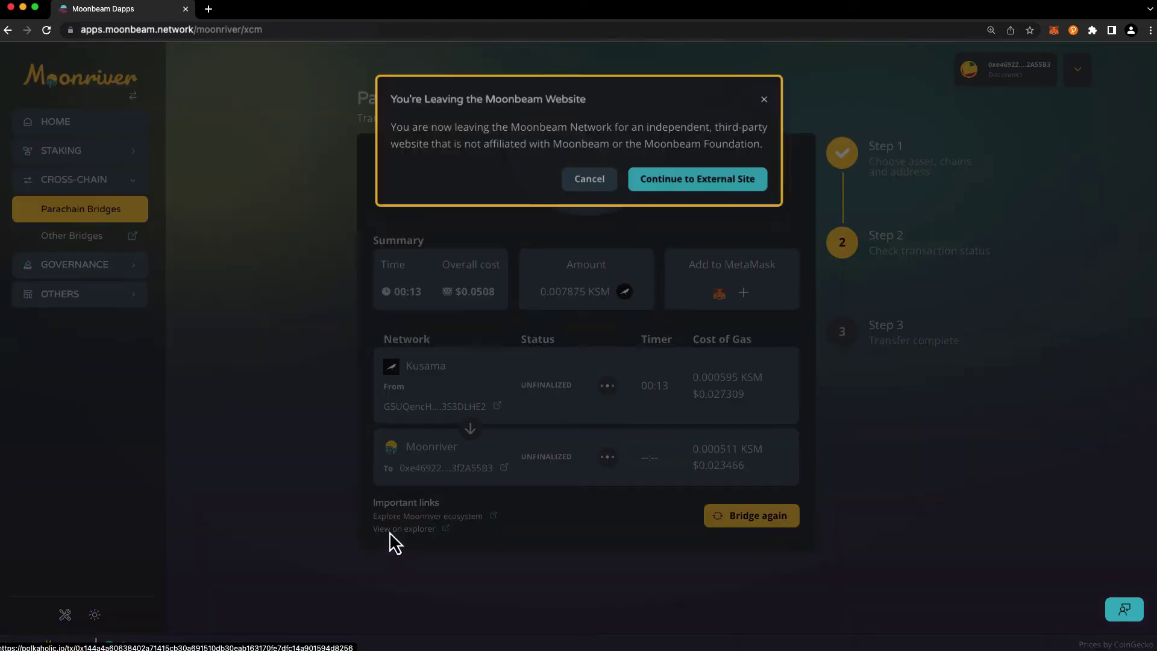
click(674, 179)
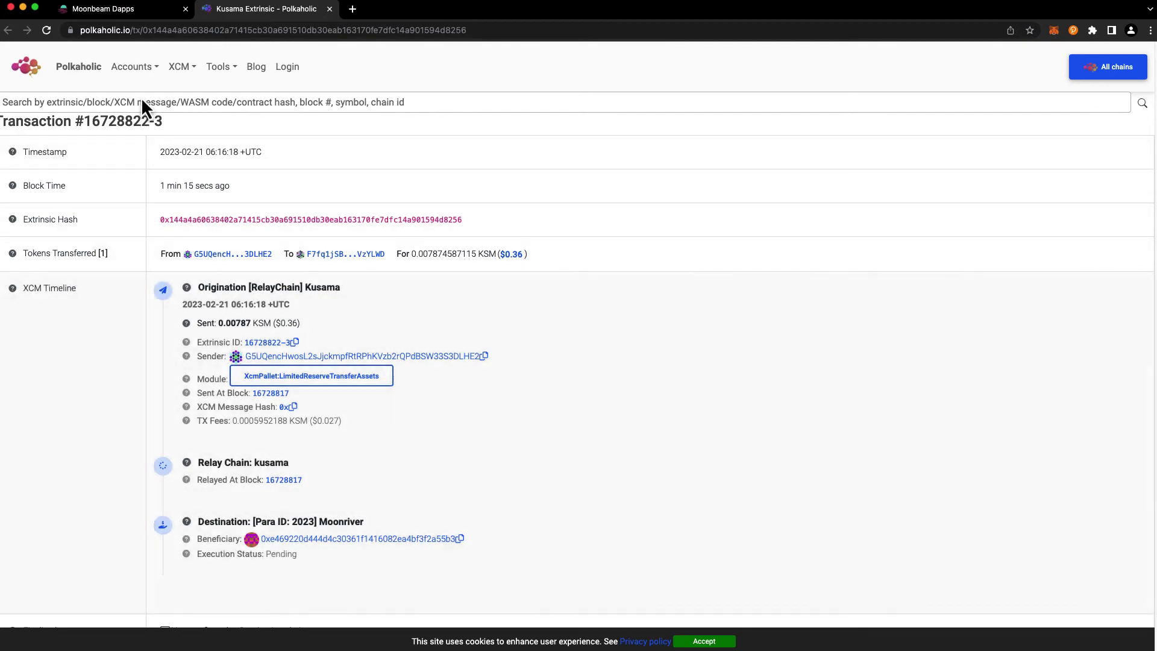
click(132, 10)
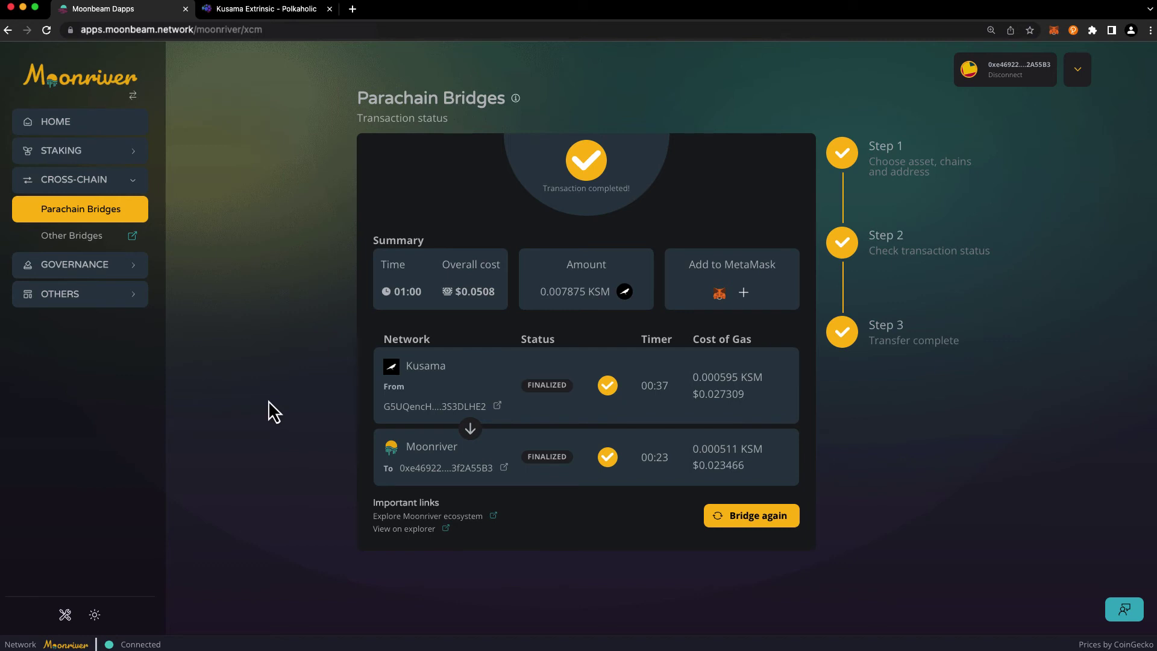
Add the suggested xcKSM token to MetaMask and check its balance in the wallet's assets.
click(743, 294)
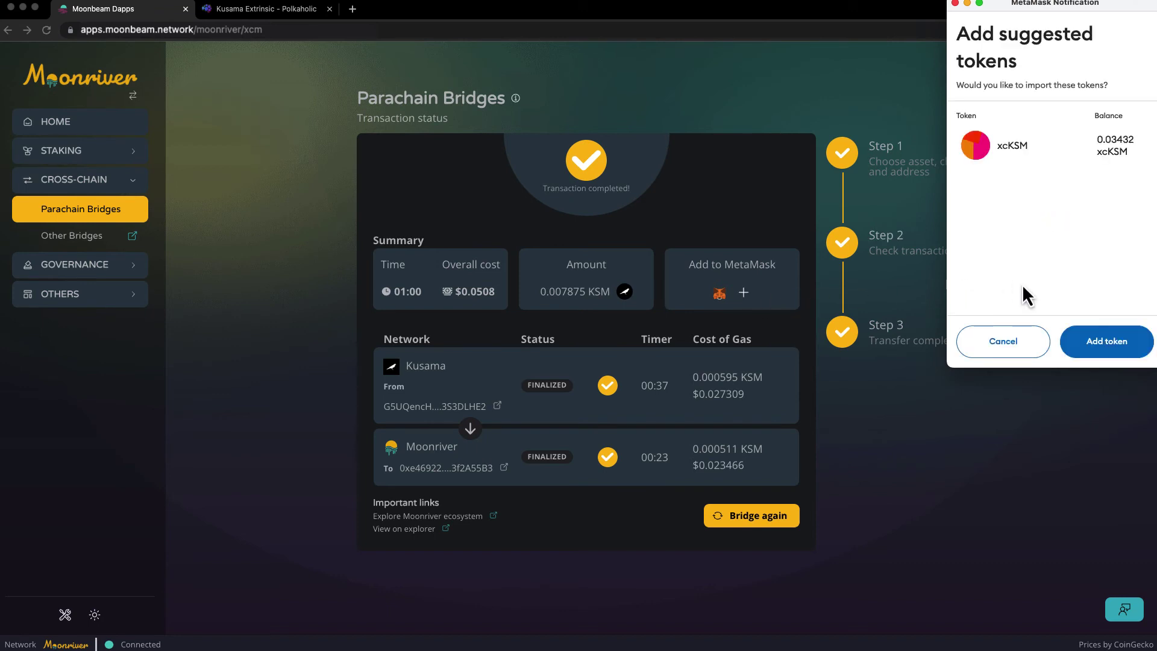
click(1097, 348)
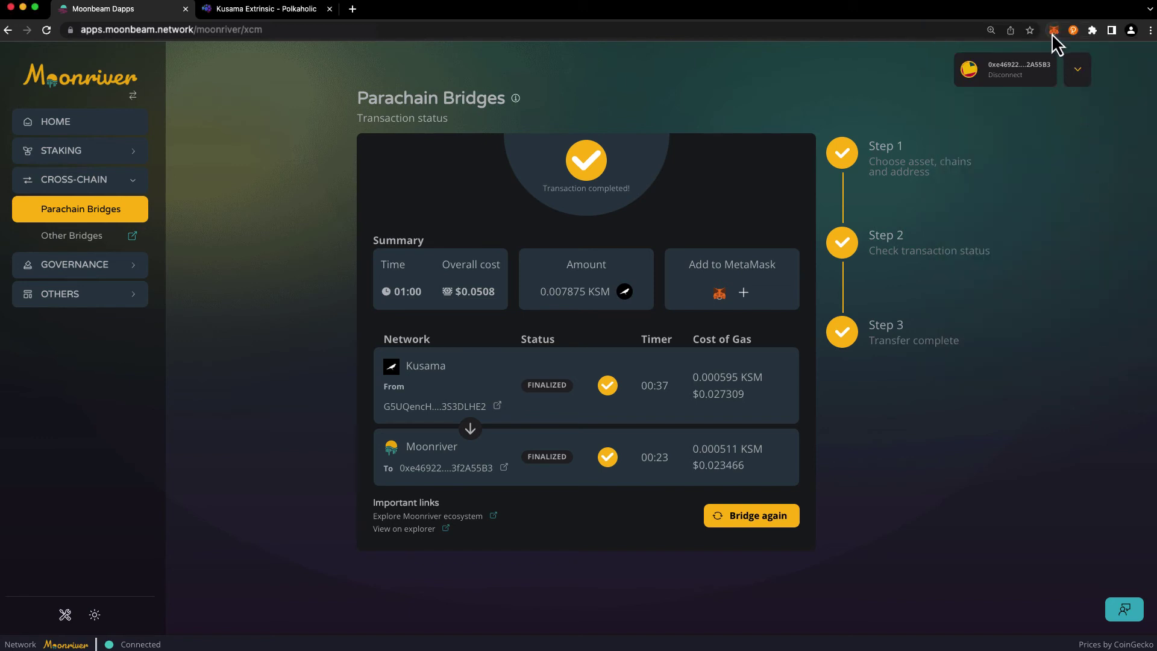
click(1054, 32)
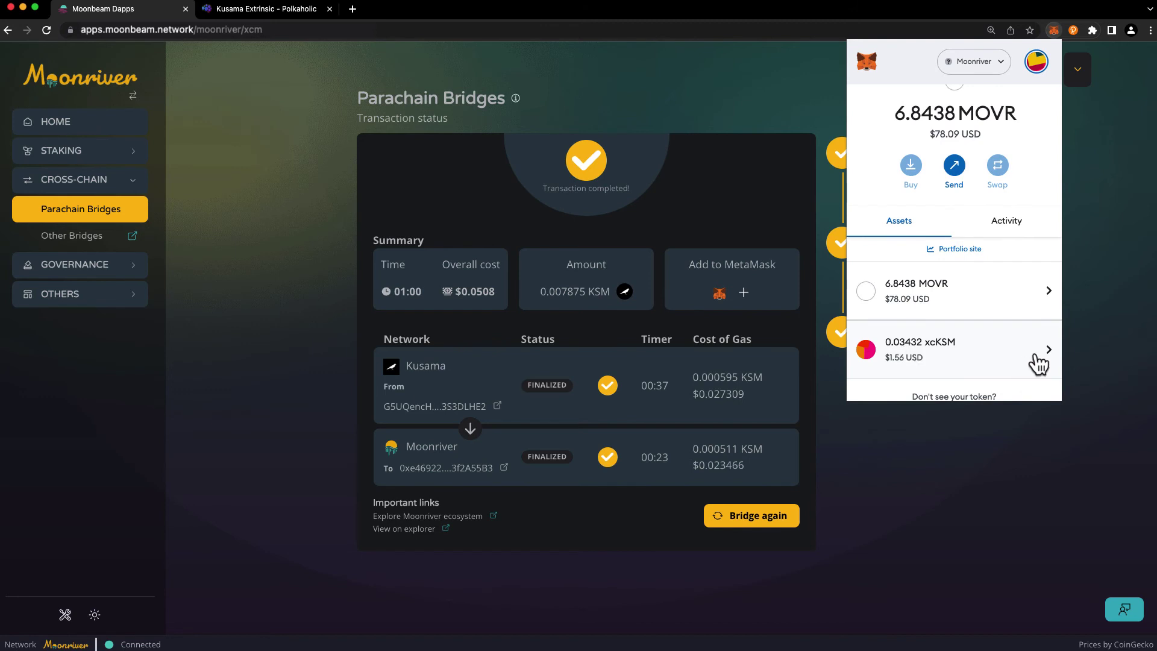
click(1101, 368)
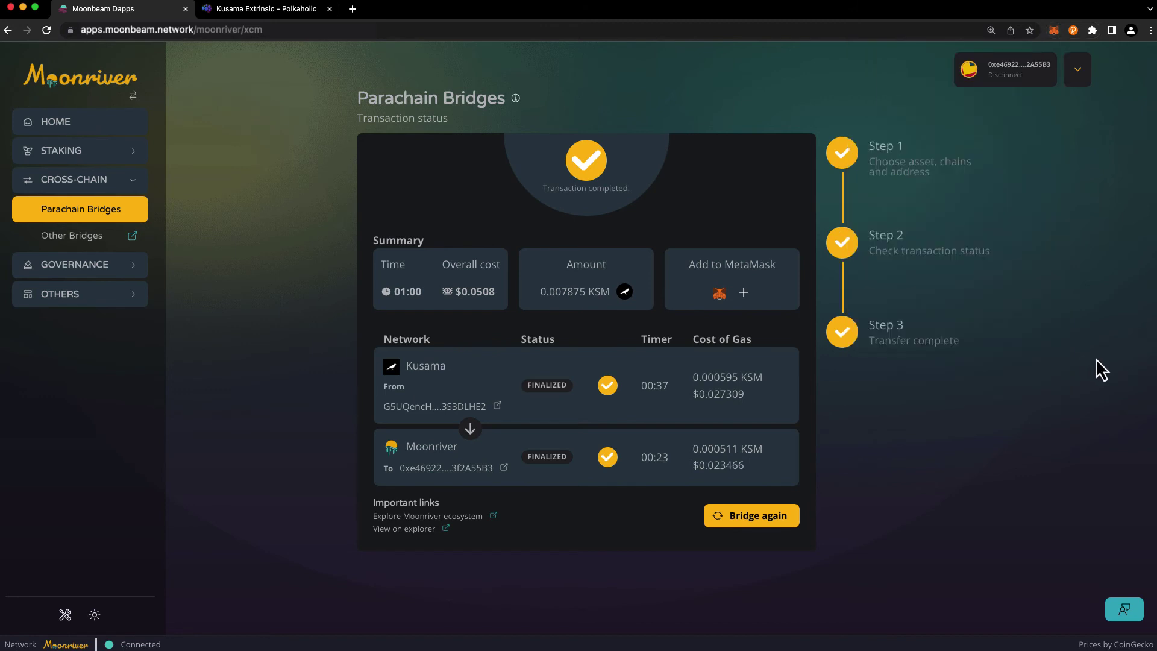
Start another bridge transfer with KSM as the token and swap the direction to go from Moonriver to Kusama.
click(751, 521)
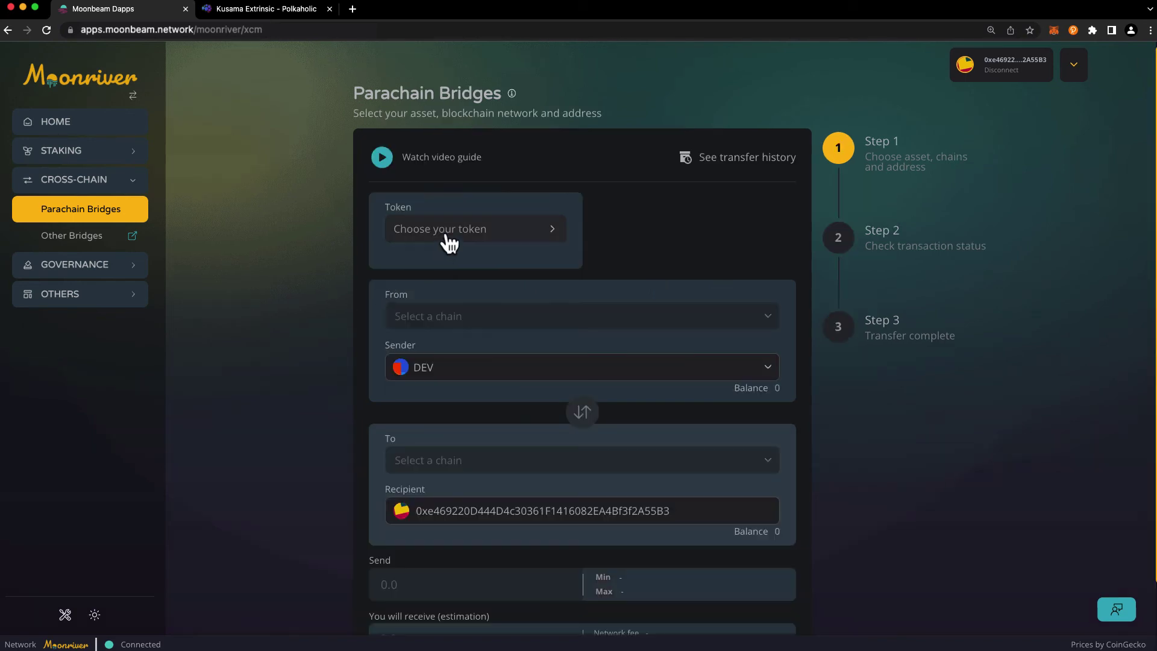
click(446, 239)
scroll(547, 374, down, 2)
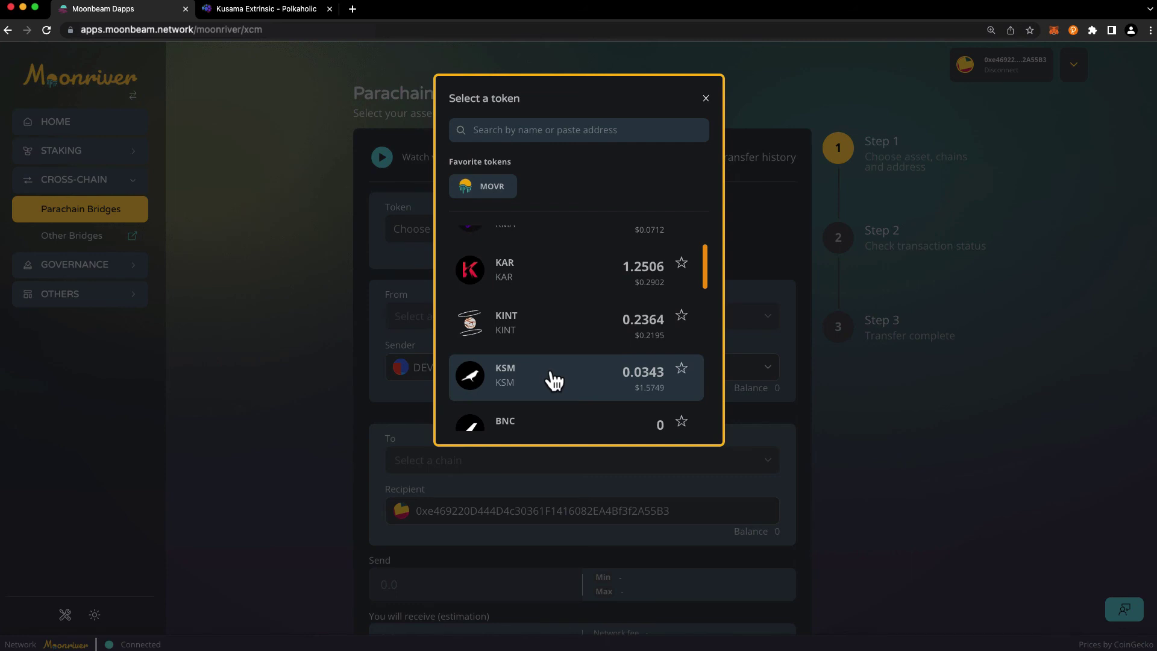
click(549, 379)
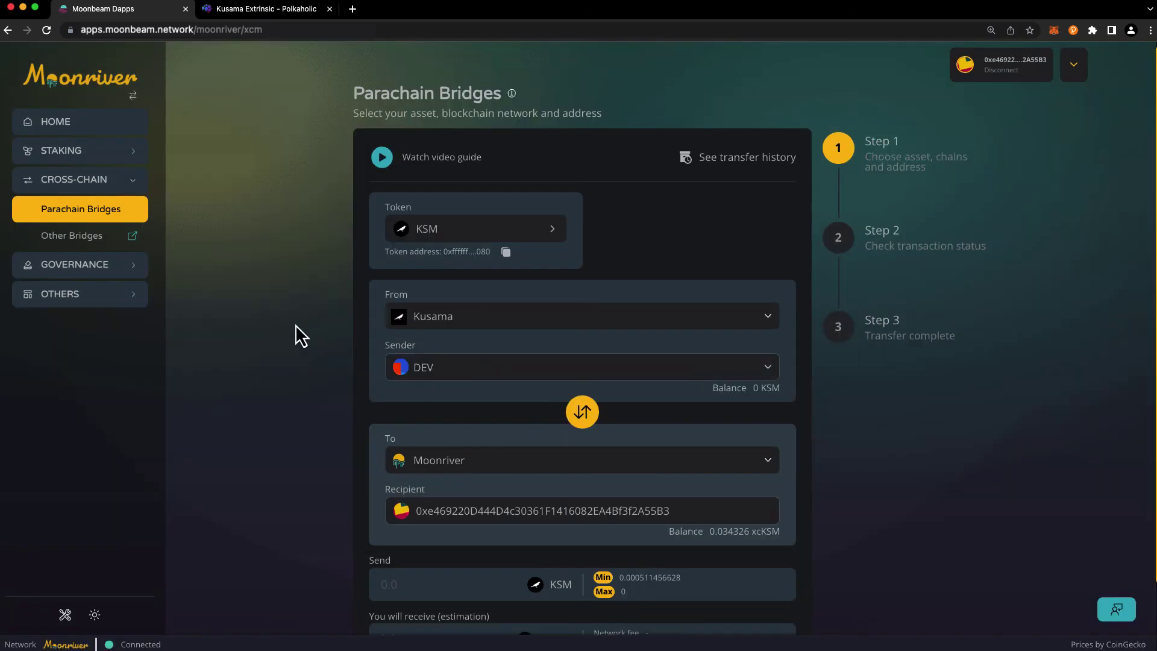
click(582, 416)
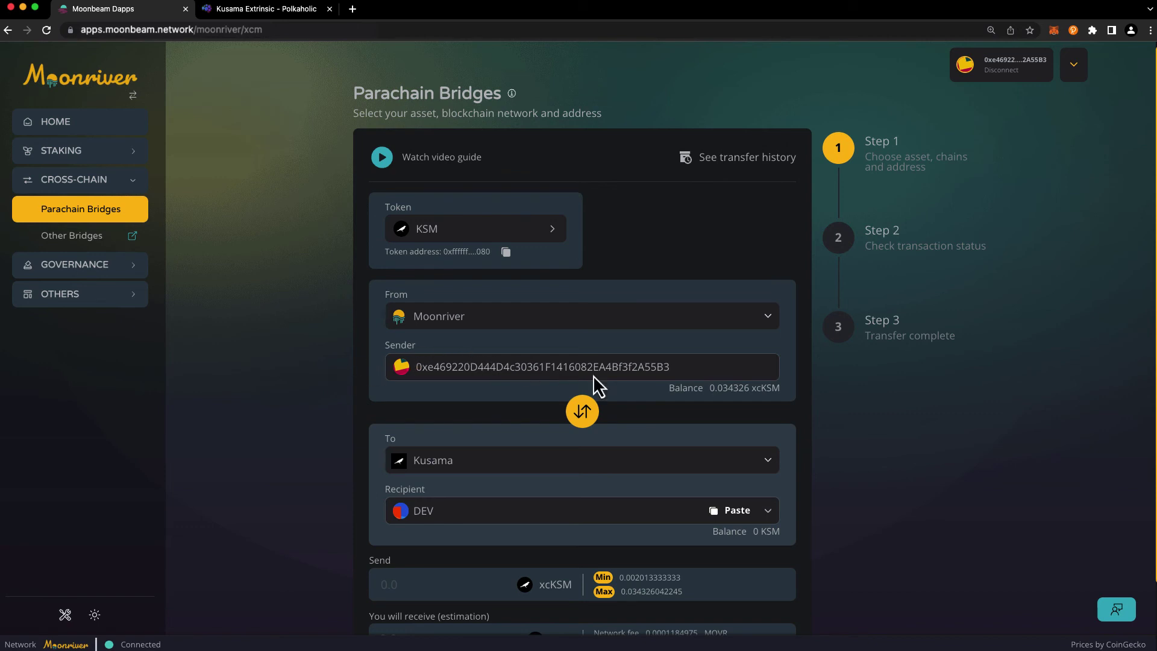
Check the sender's xcKSM balance and view the available Kusama recipient accounts, leaving DEV selected.
drag(669, 387, 758, 395)
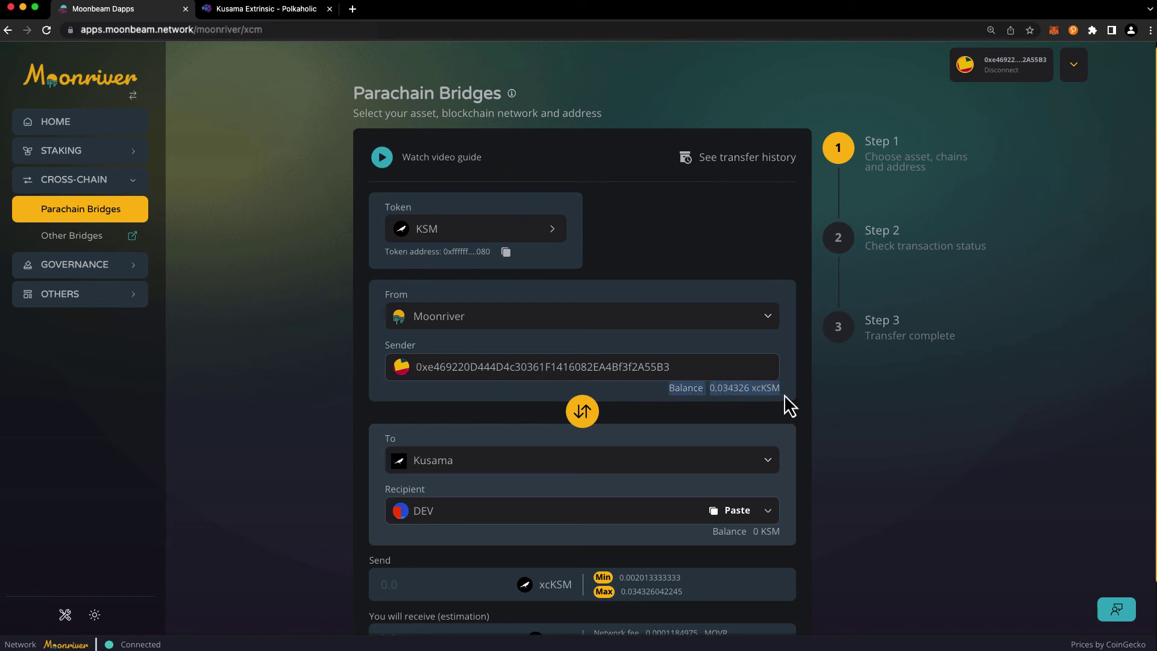
click(781, 392)
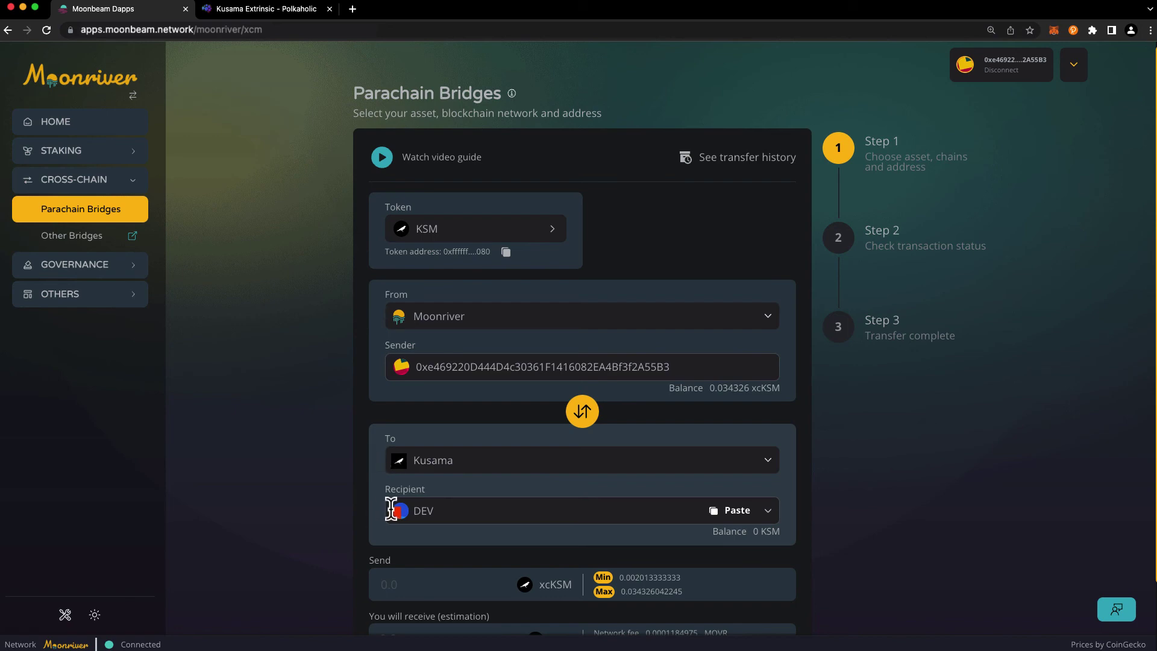
click(581, 518)
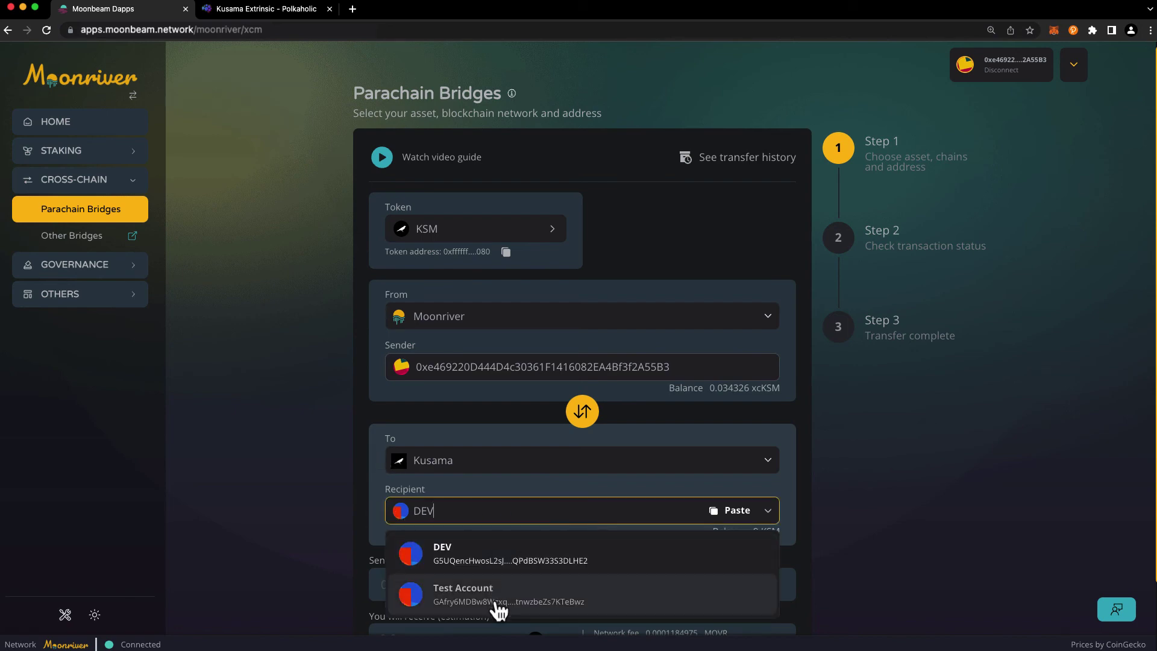
click(378, 522)
Send the maximum amount, 0.034326042245 xcKSM, from Moonriver to the DEV account on Kusama and approve the transaction in MetaMask.
scroll(392, 566, down, 2)
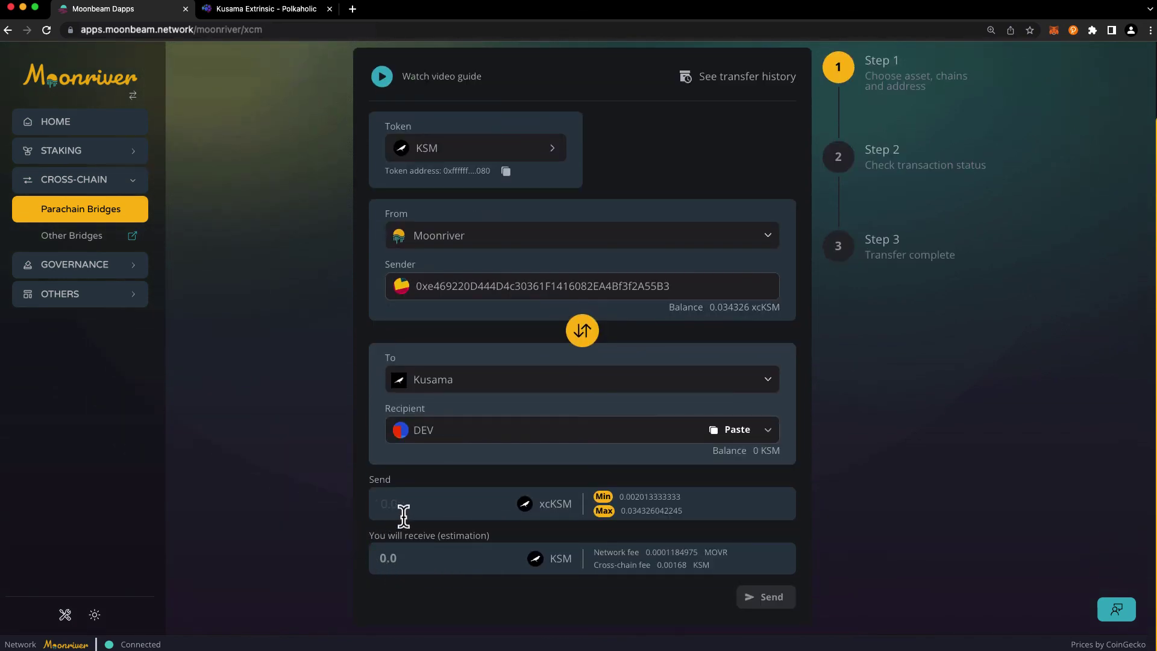
click(603, 512)
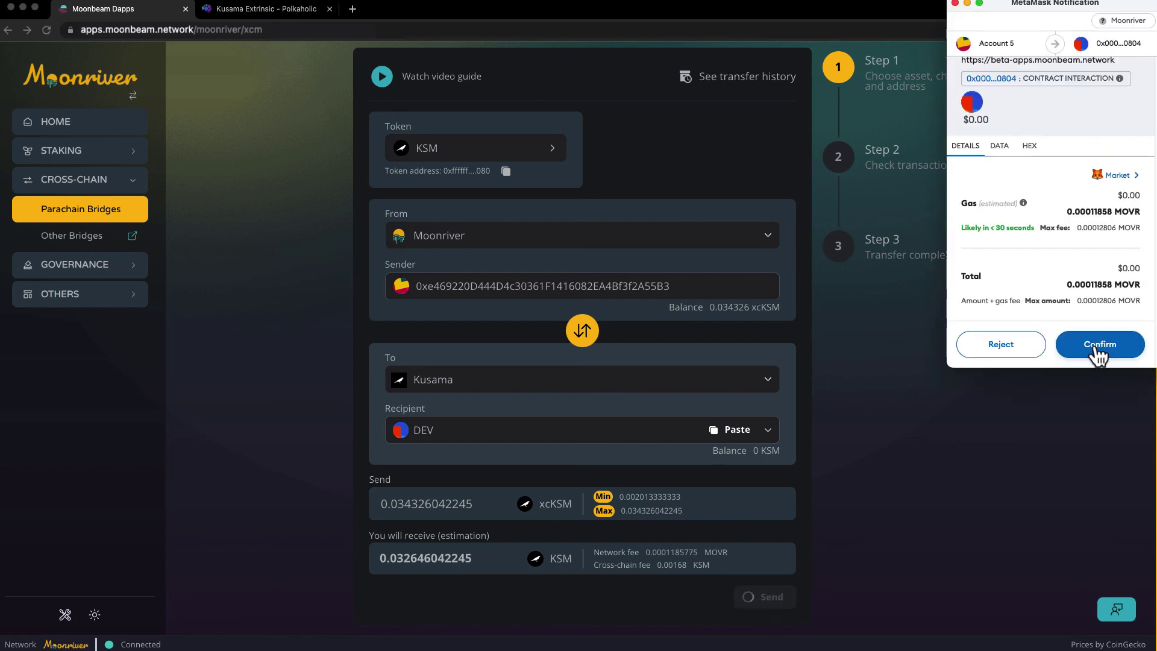
click(1096, 350)
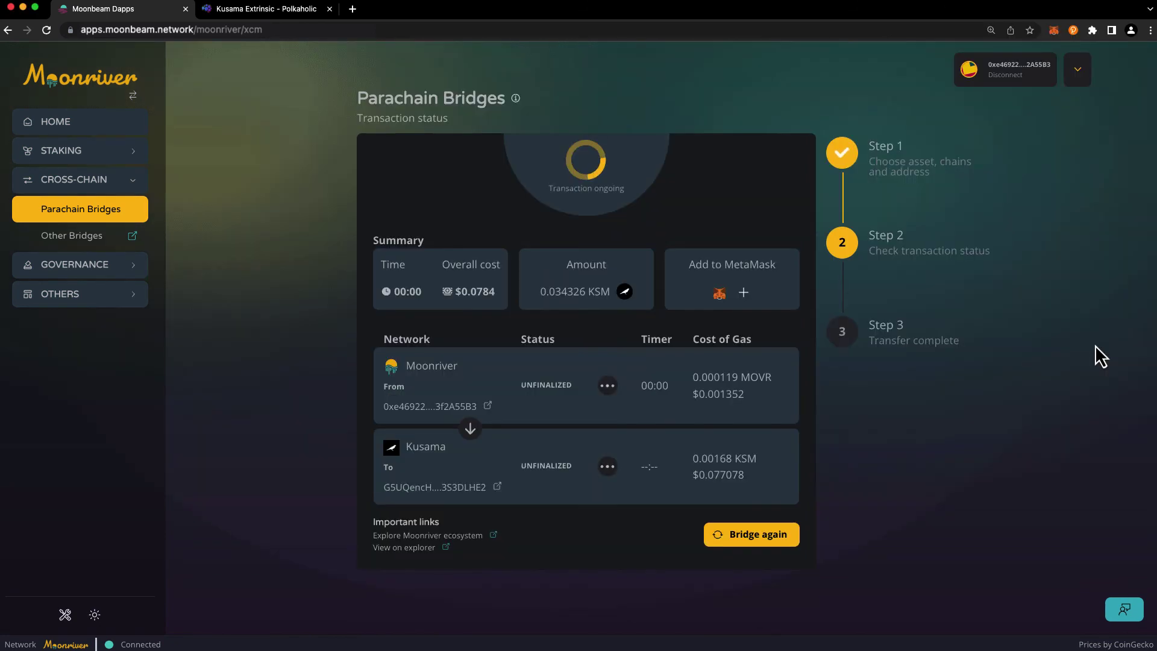